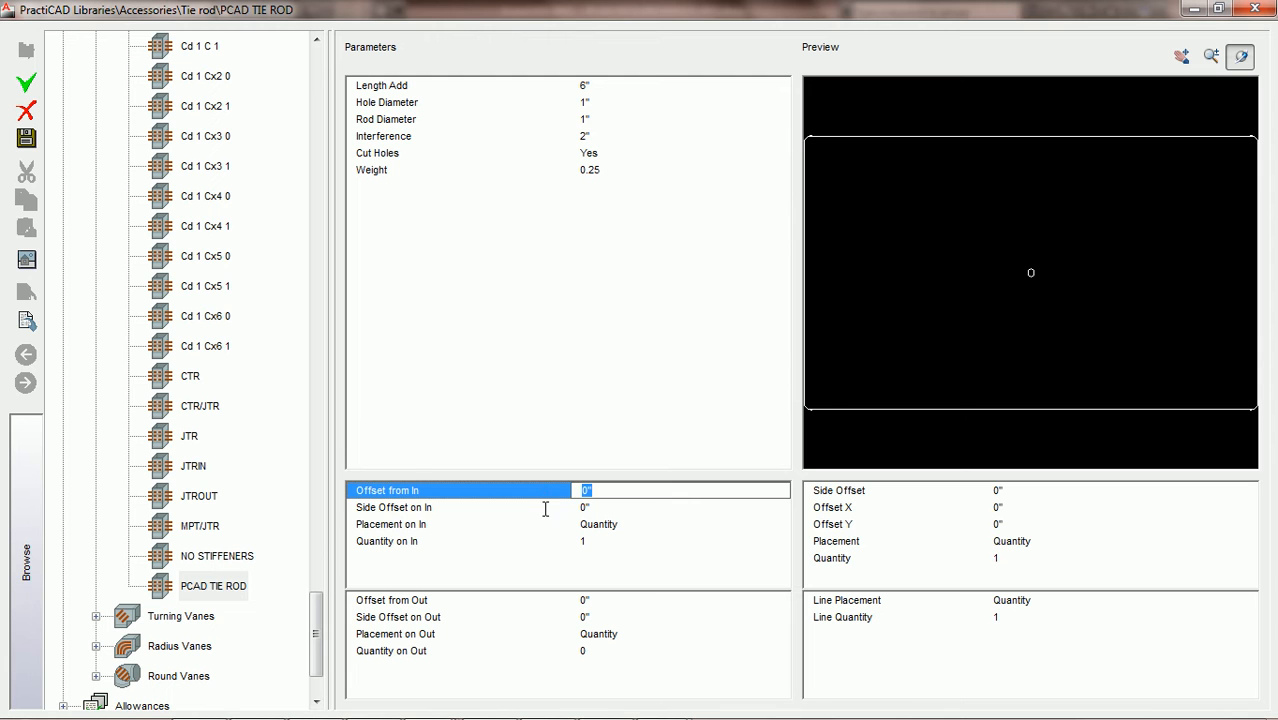
- Examine the tie rod's In-side settings, including the available placement choices
click(546, 508)
click(553, 541)
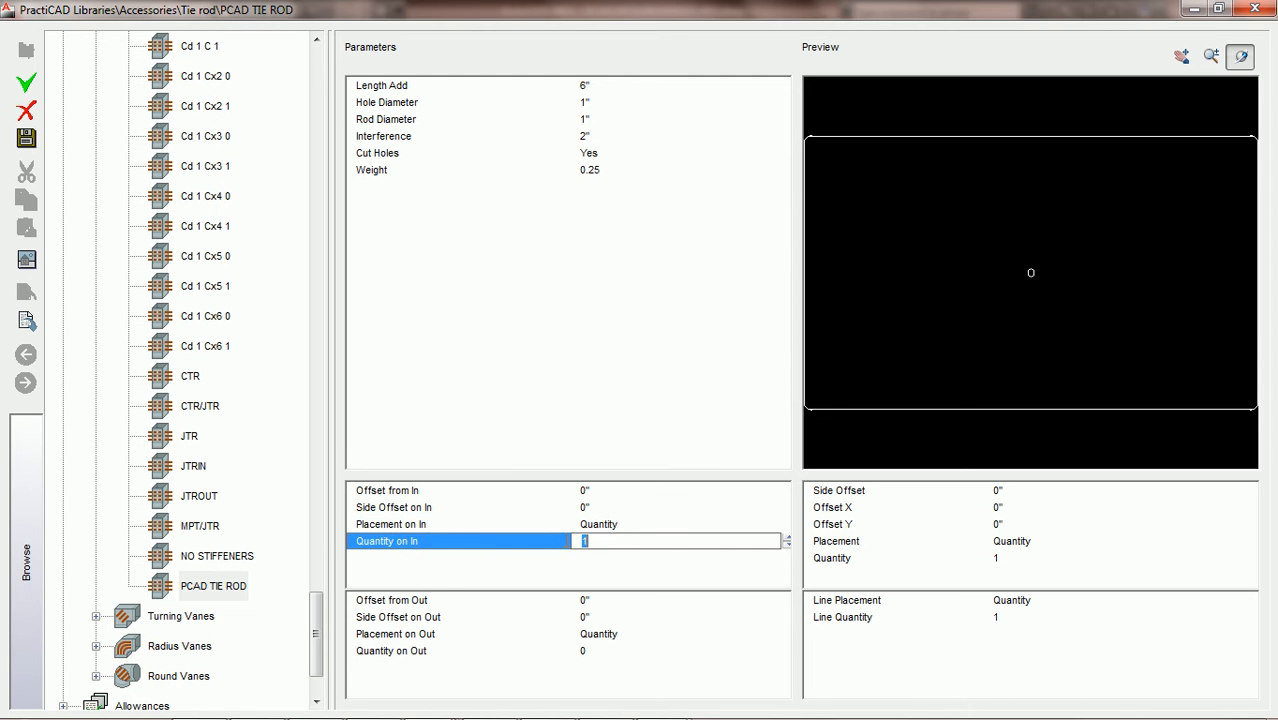
click(626, 524)
click(658, 524)
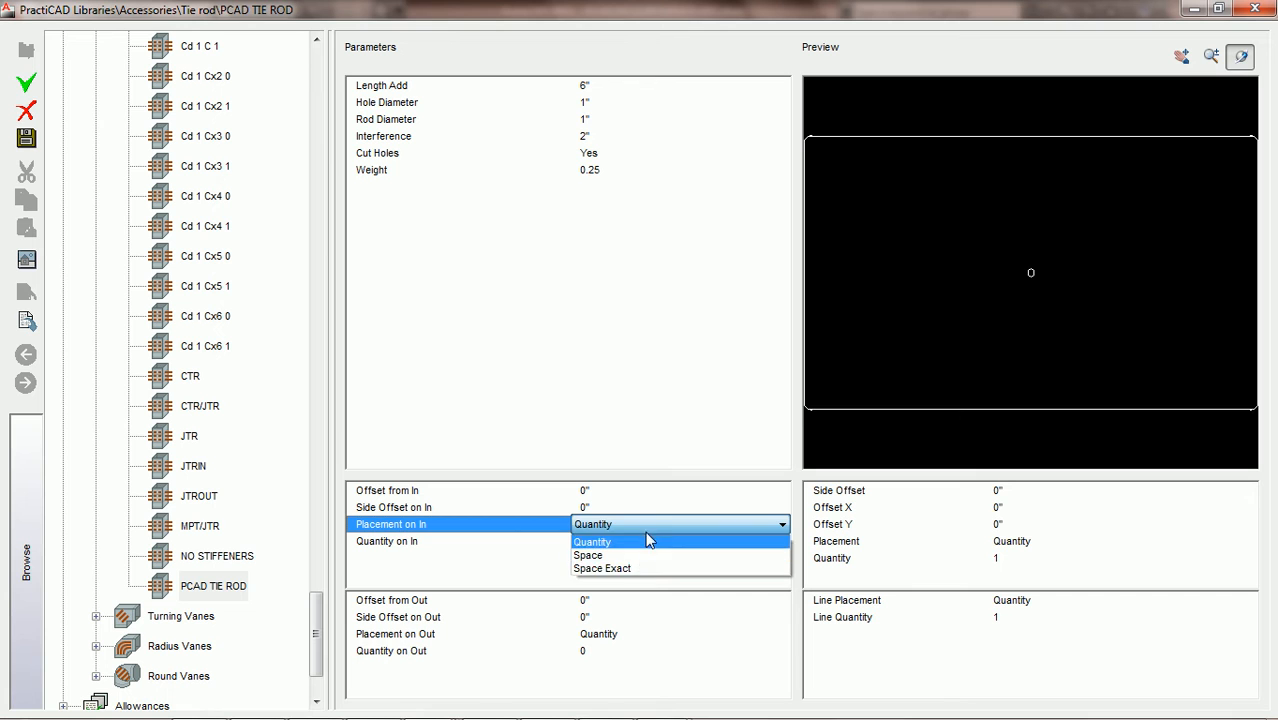
click(648, 539)
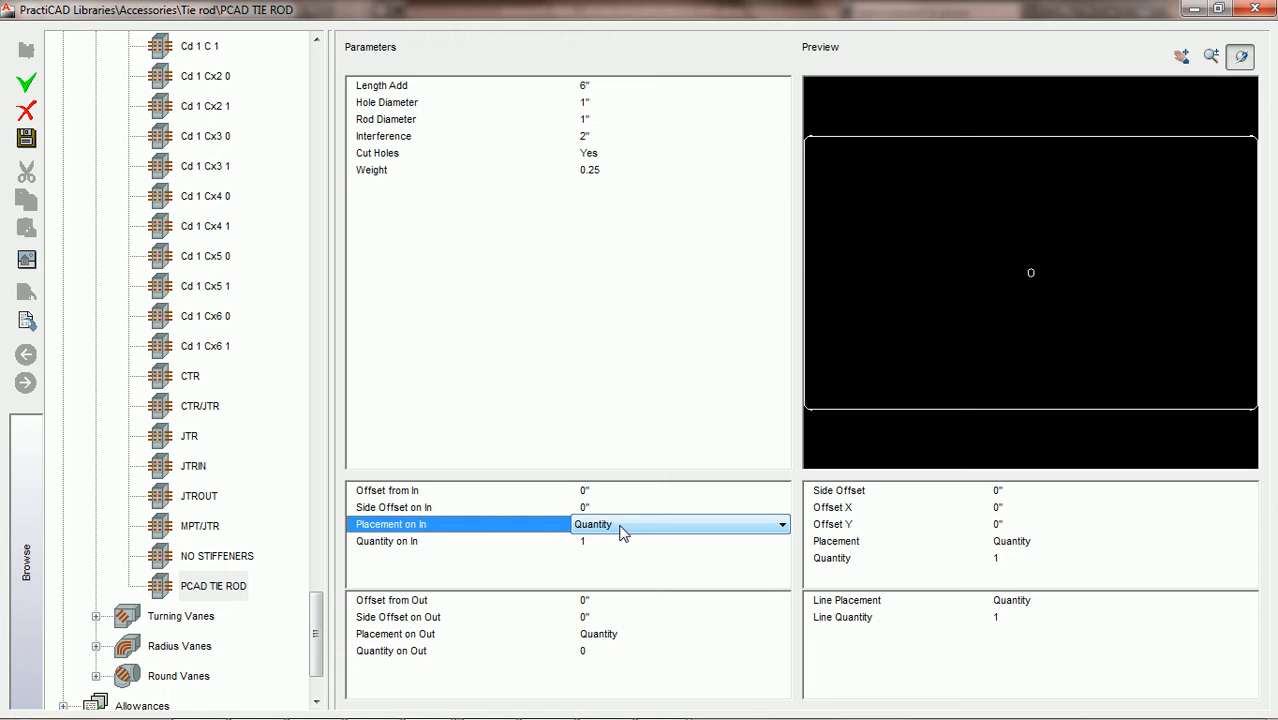
click(585, 541)
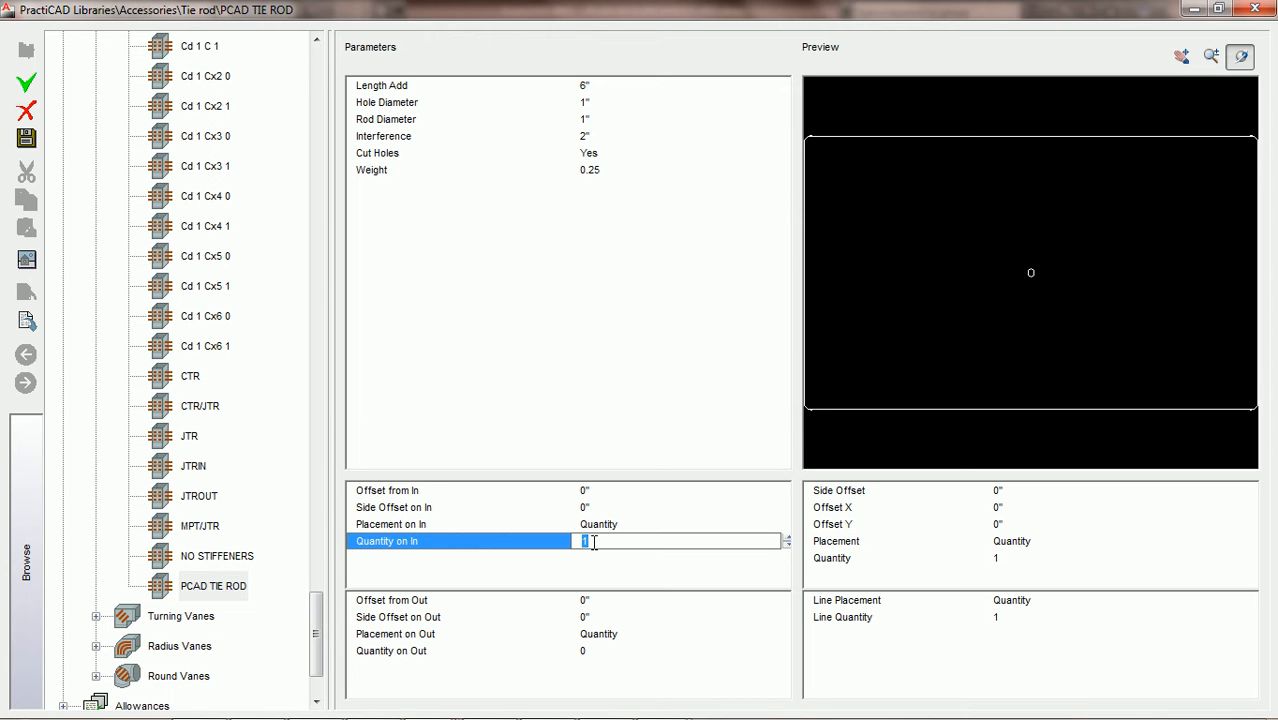
- Set Offset from In to 2", Side Offset on In to 2" and Quantity on In to 2
click(590, 490)
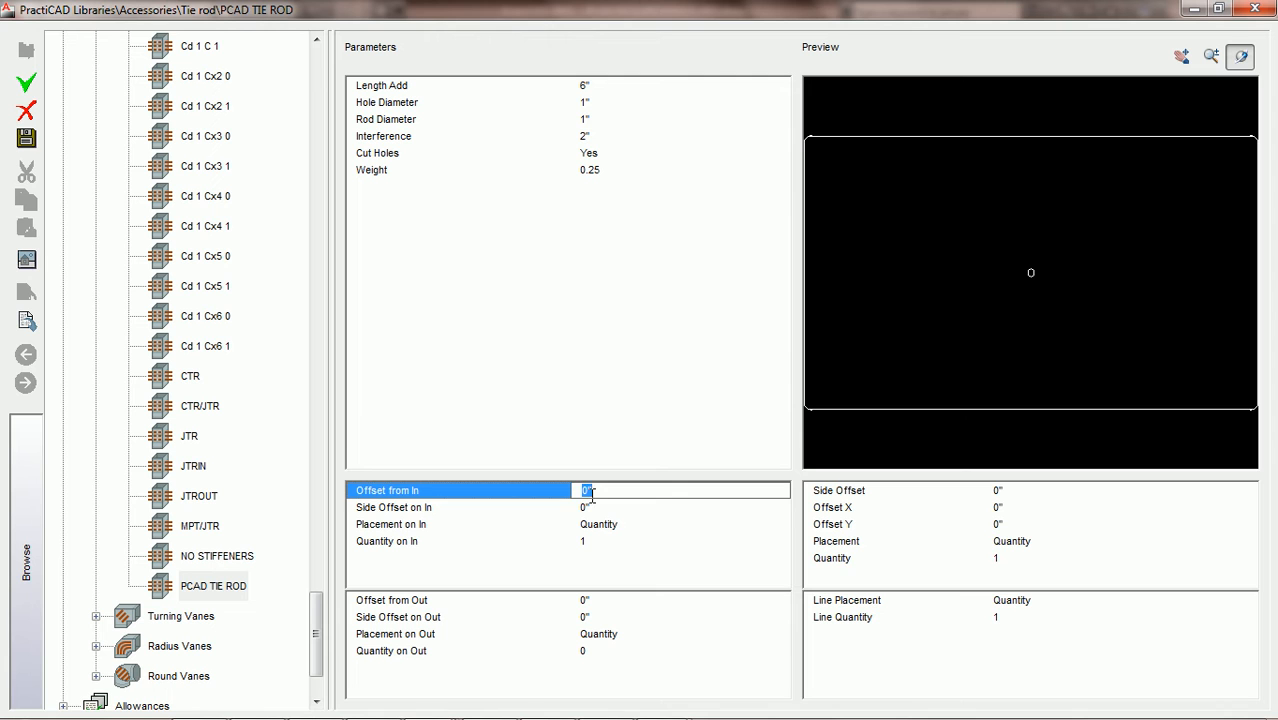
text(2)
key(Tab)
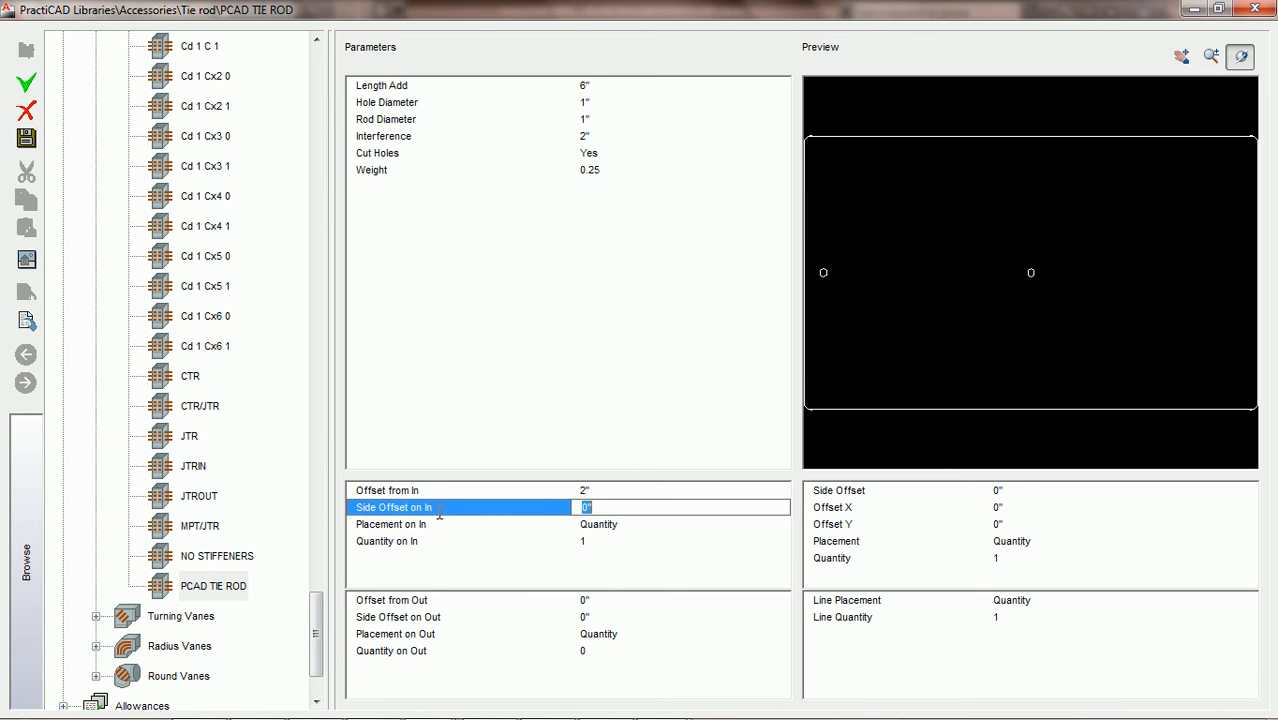
text(2)
click(617, 523)
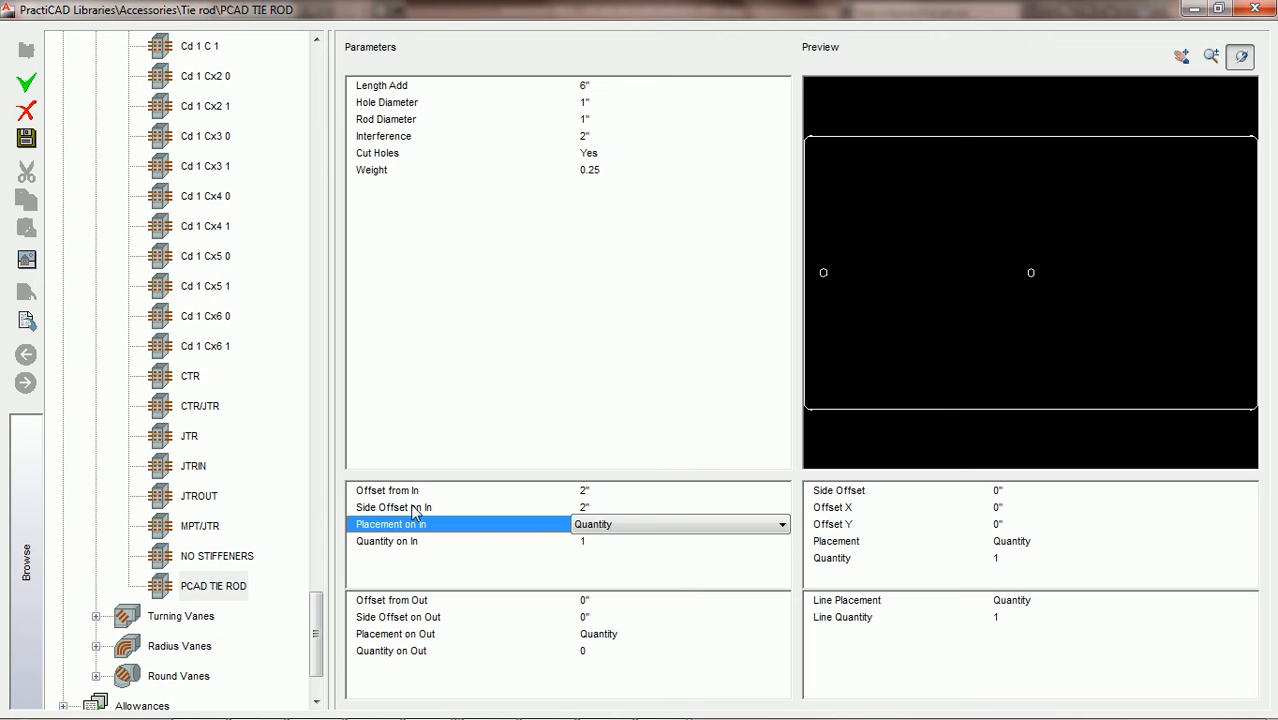
click(588, 542)
click(786, 537)
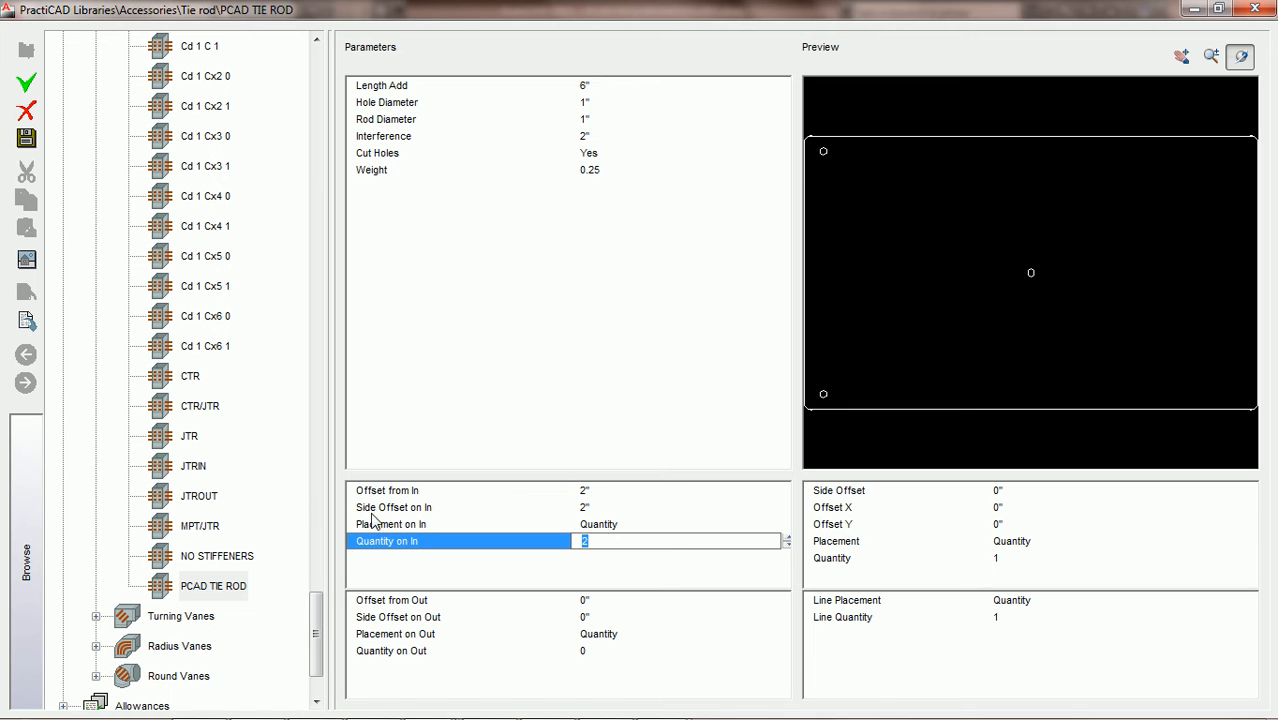
- Increase Side Offset on In to 6"
click(614, 508)
text(6)
key(Tab)
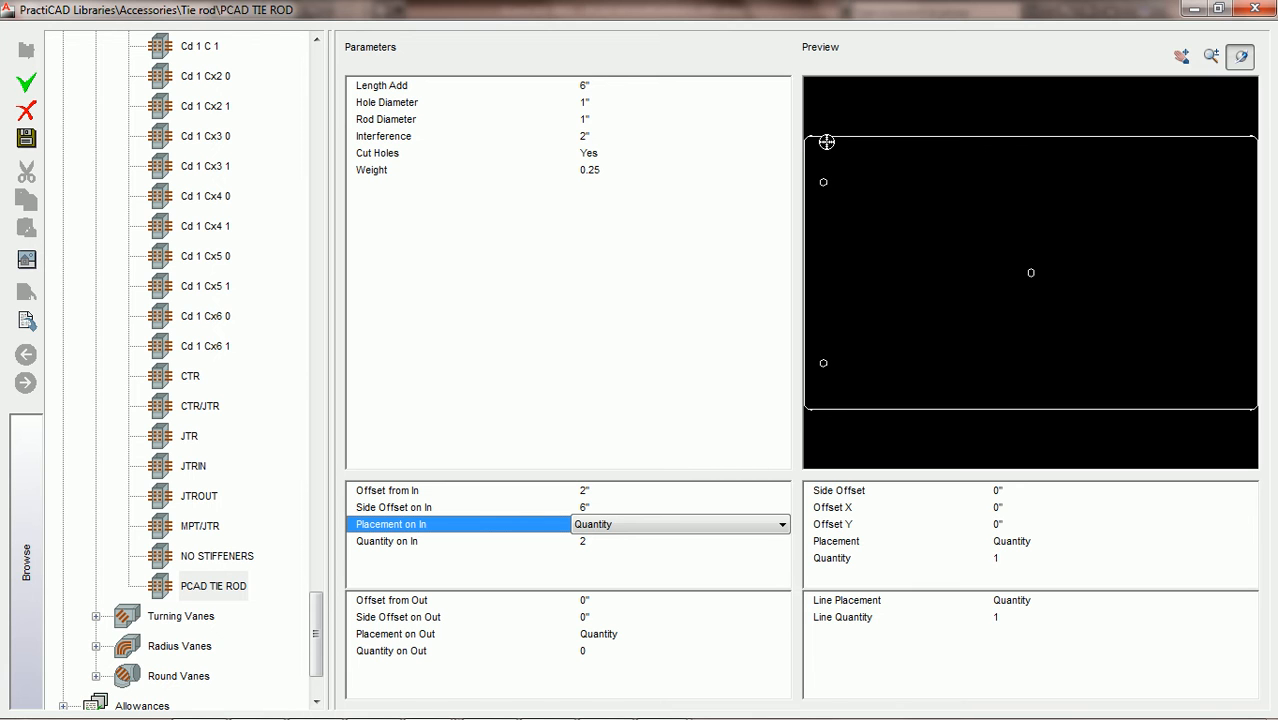
- Set Quantity on In to 4 and Side Offset on In to 0"
click(608, 541)
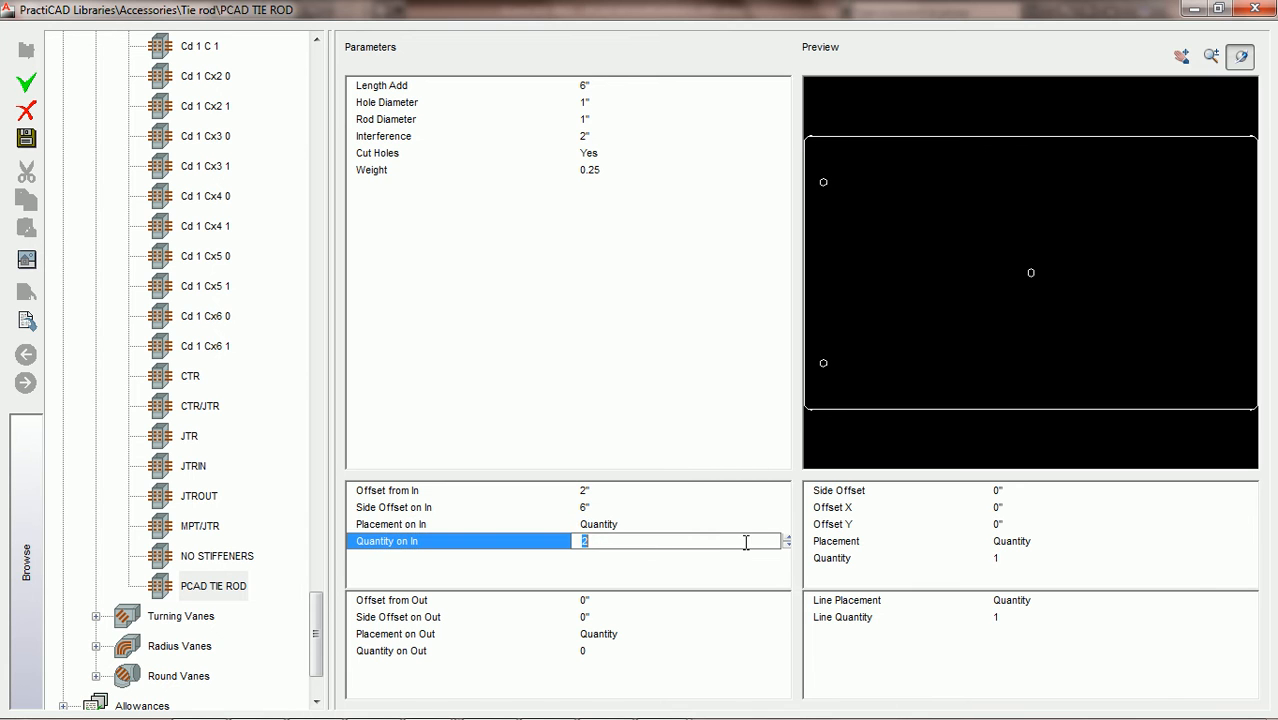
click(787, 536)
click(786, 537)
- Change Placement on In to Space and select the Spacing on In value
click(620, 524)
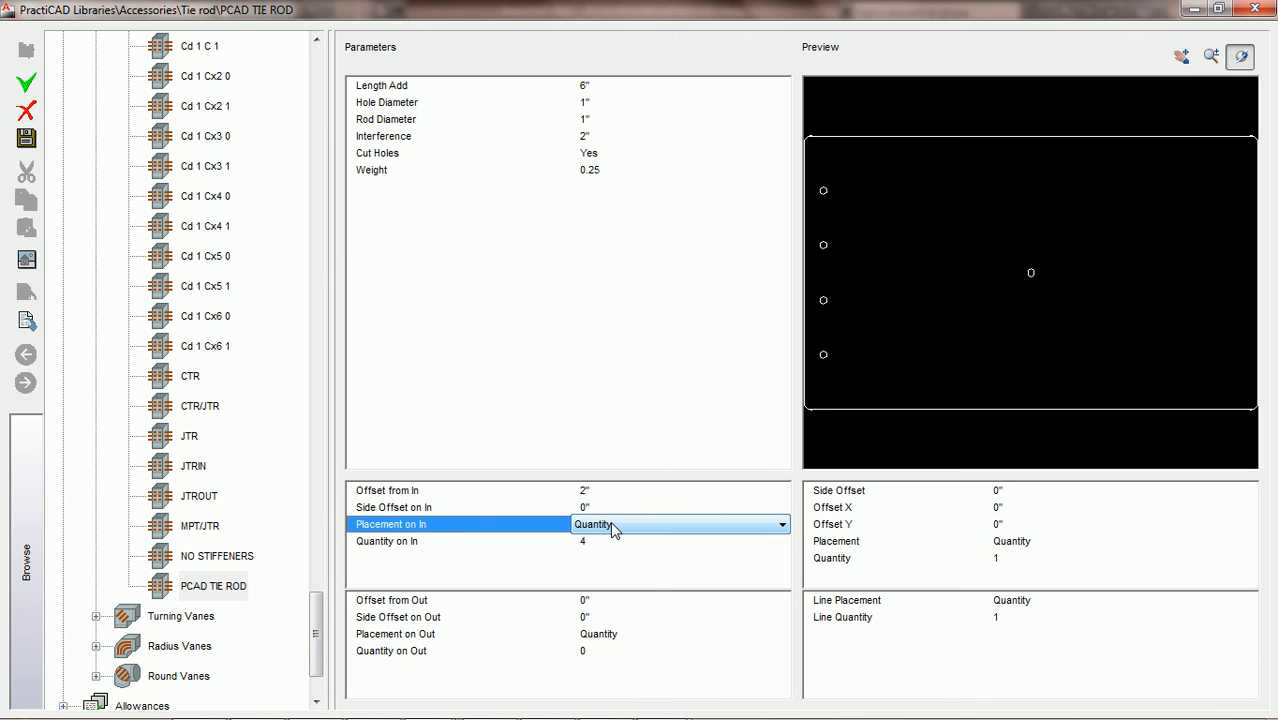
click(612, 526)
click(604, 557)
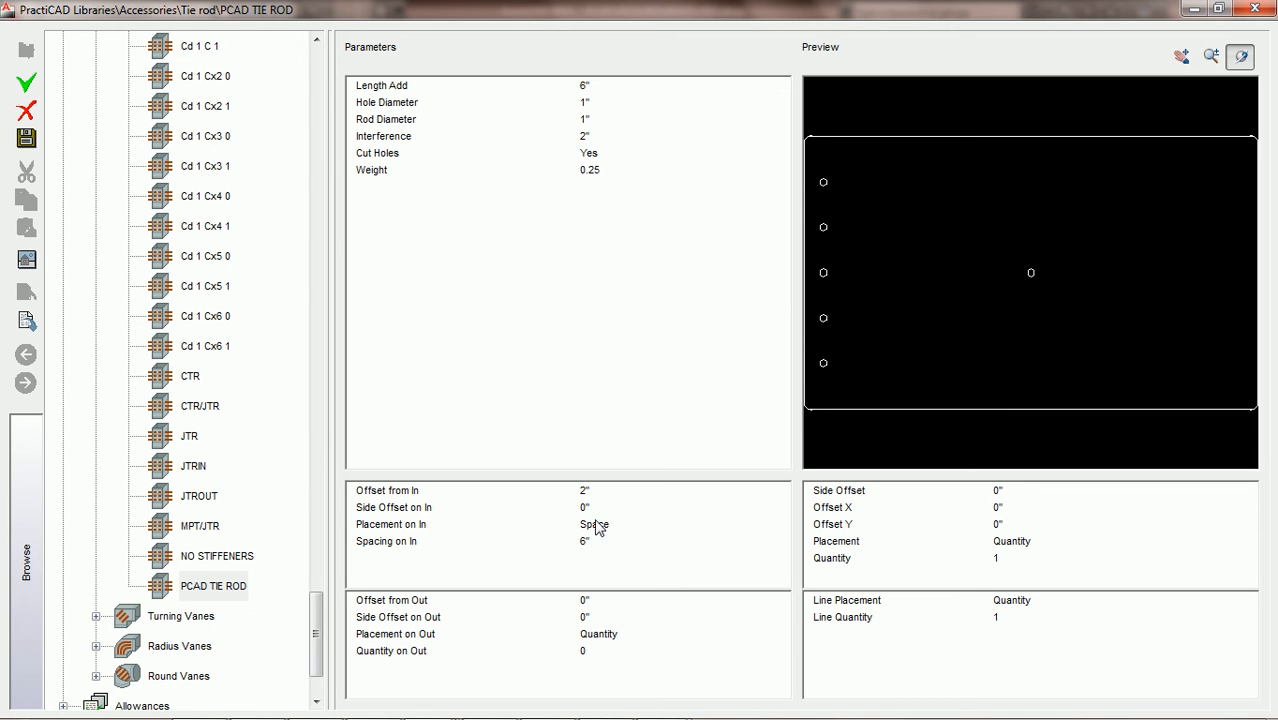
click(580, 527)
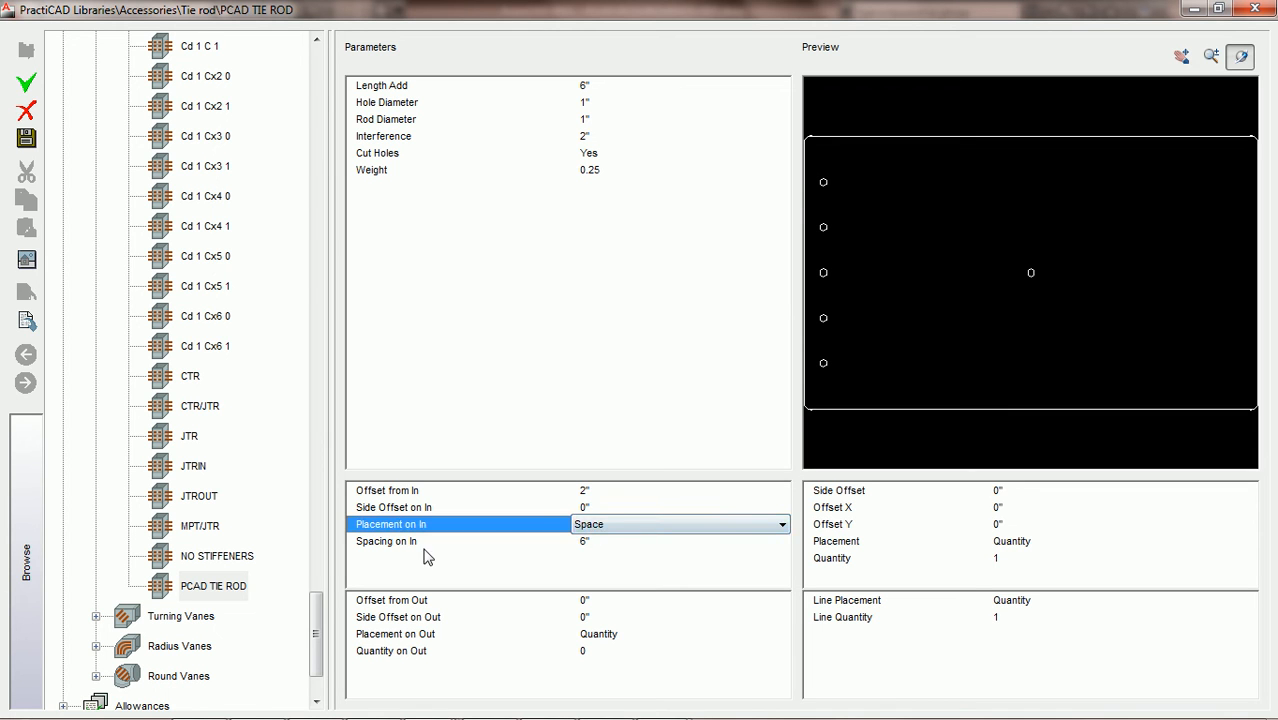
click(390, 545)
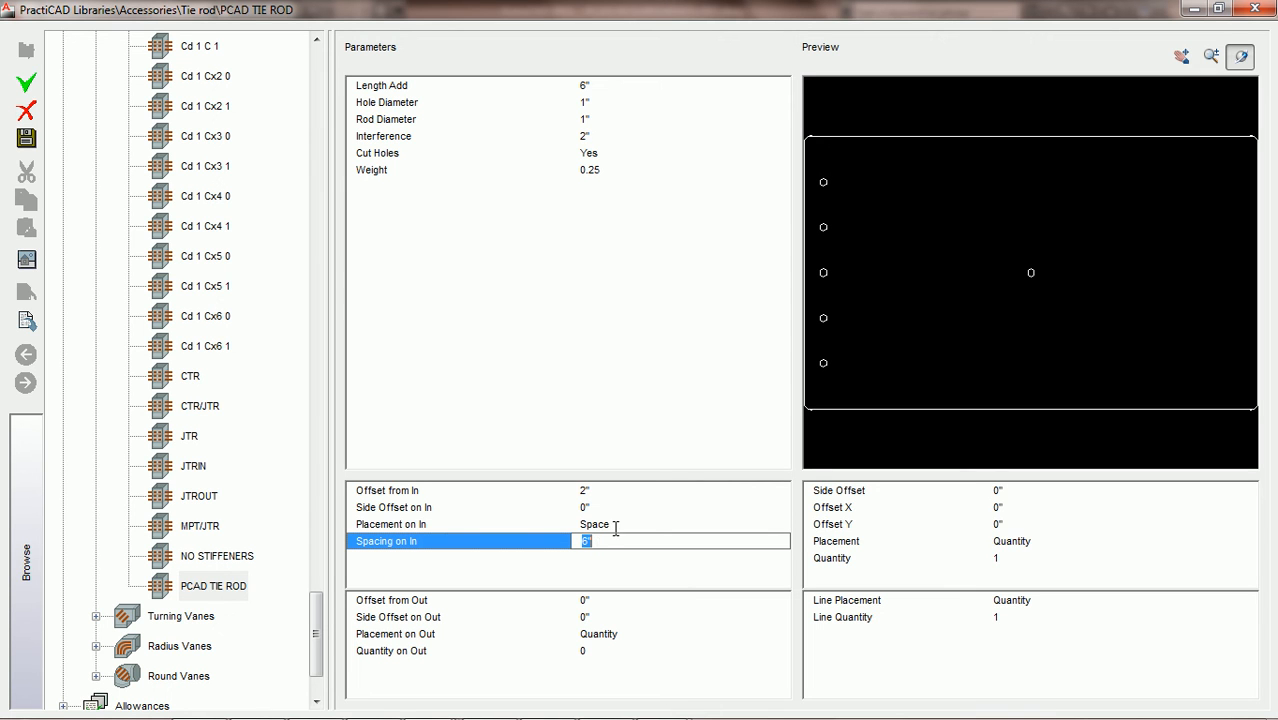
- Uncover the drawing to examine the dimensioned tie rod spacings, and maximize the library window again
mouse_move(628, 14)
mouse_down()
mouse_move(620, 256)
mouse_move(642, 572)
mouse_up()
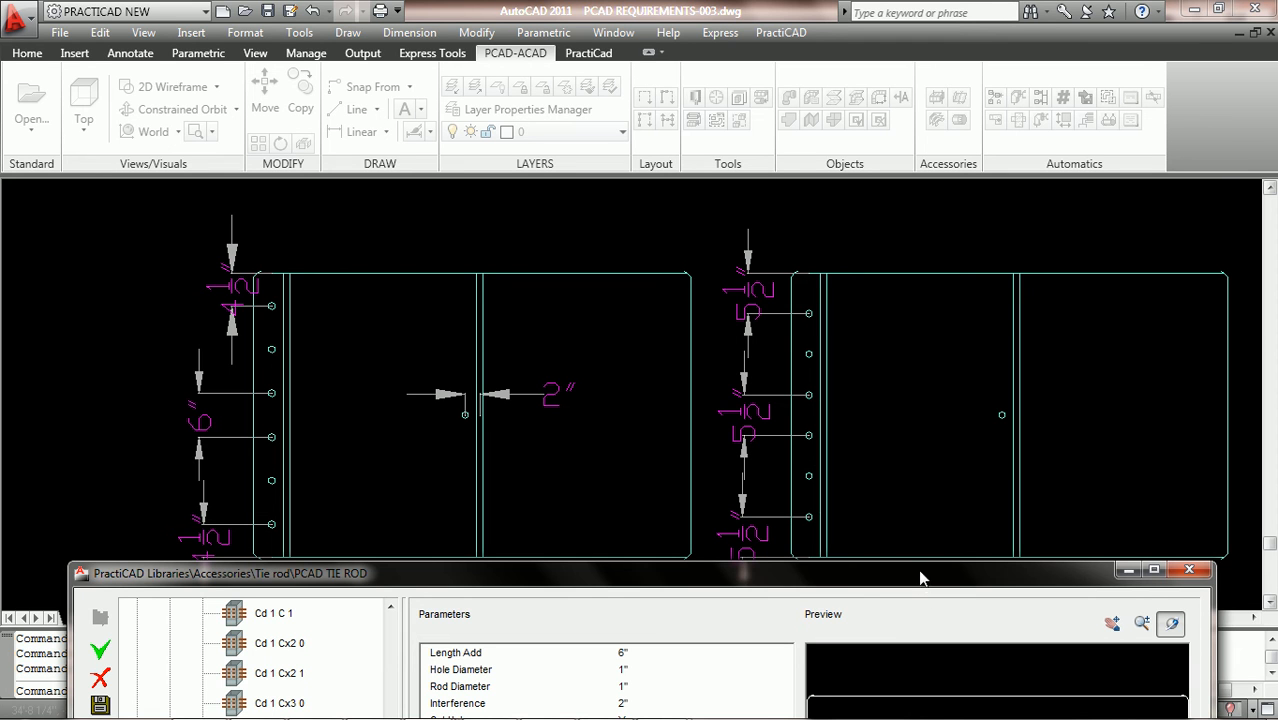
drag(920, 574, 923, 596)
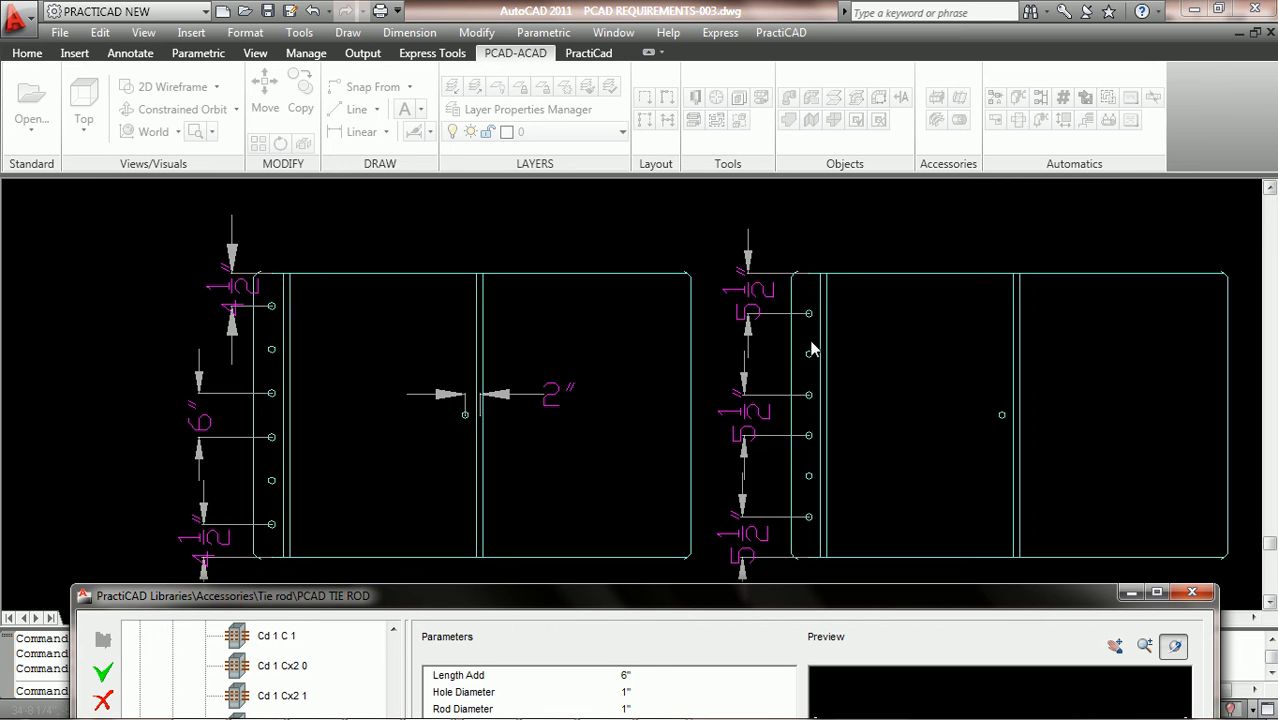
drag(845, 598, 849, 96)
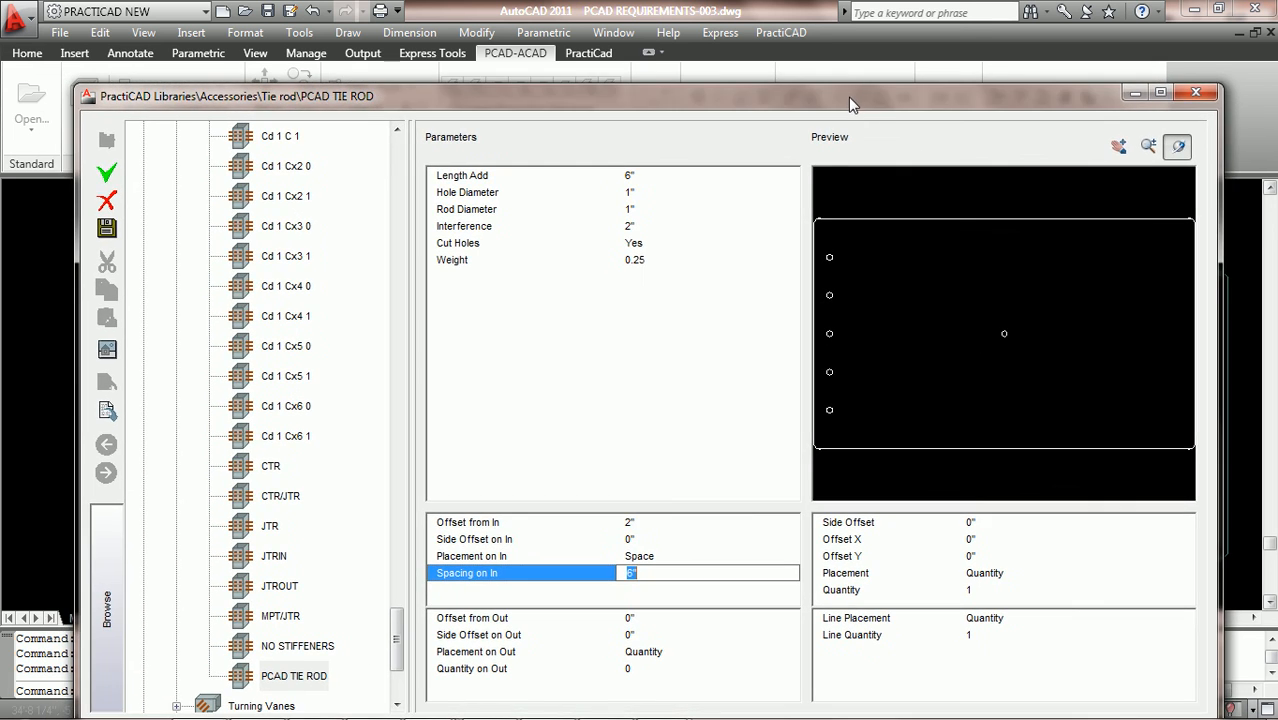
click(1160, 94)
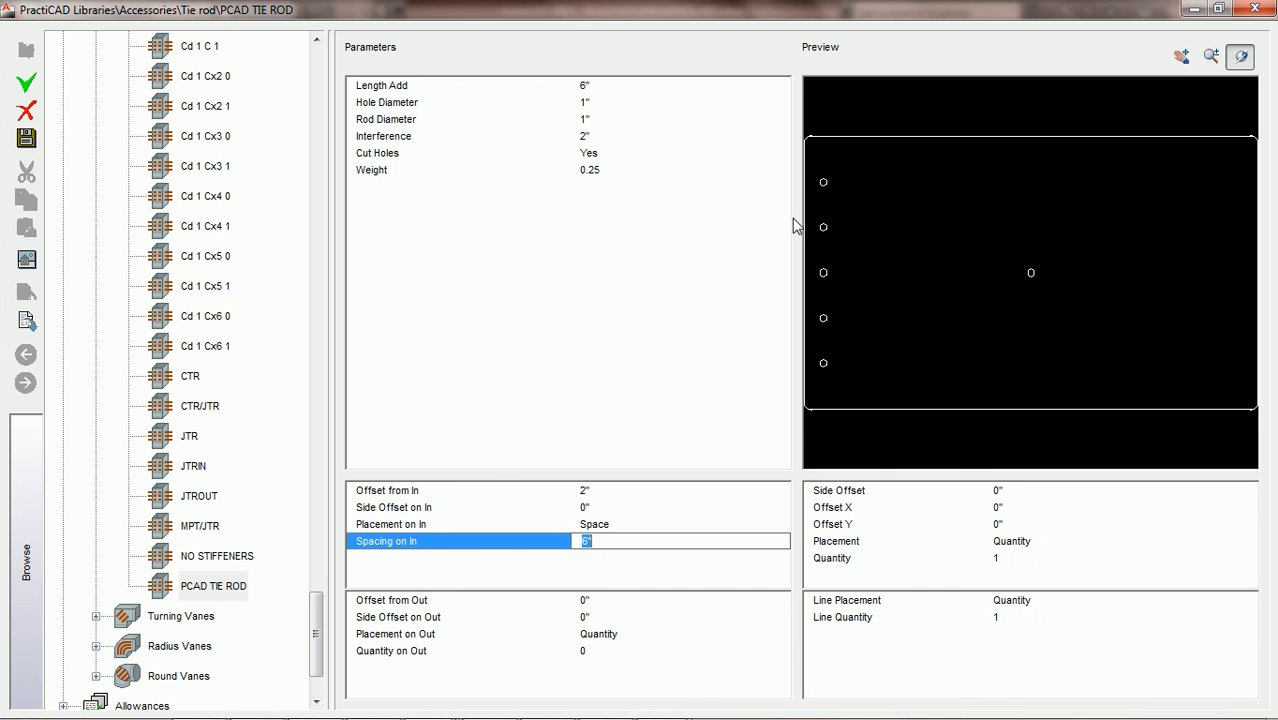
- Change Placement on In to Space Exact and select the Spacing on In value
click(636, 526)
click(638, 527)
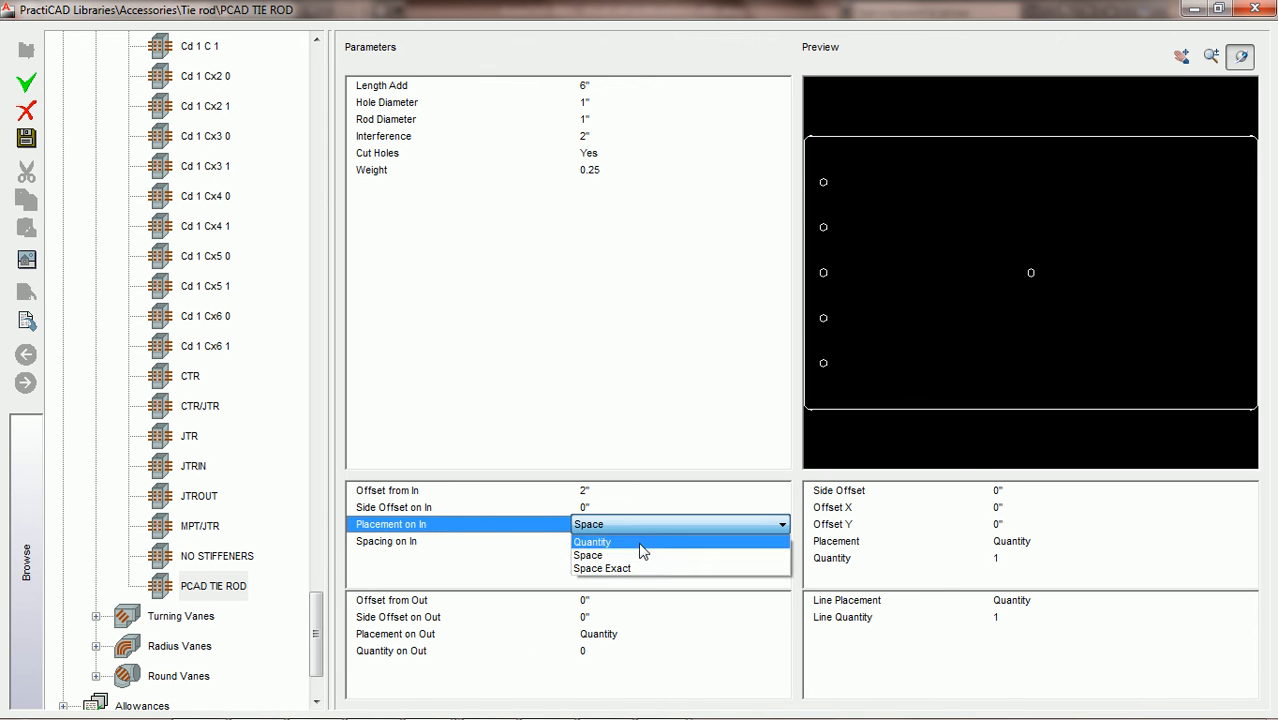
click(624, 567)
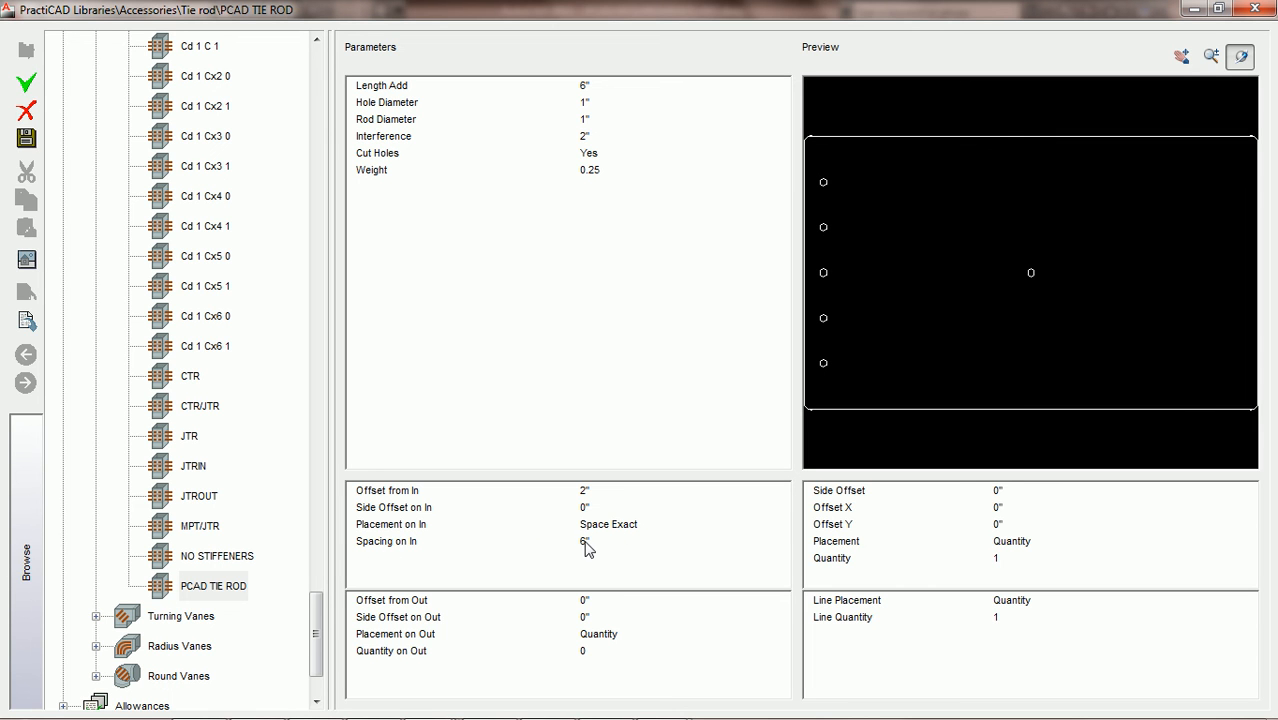
click(586, 542)
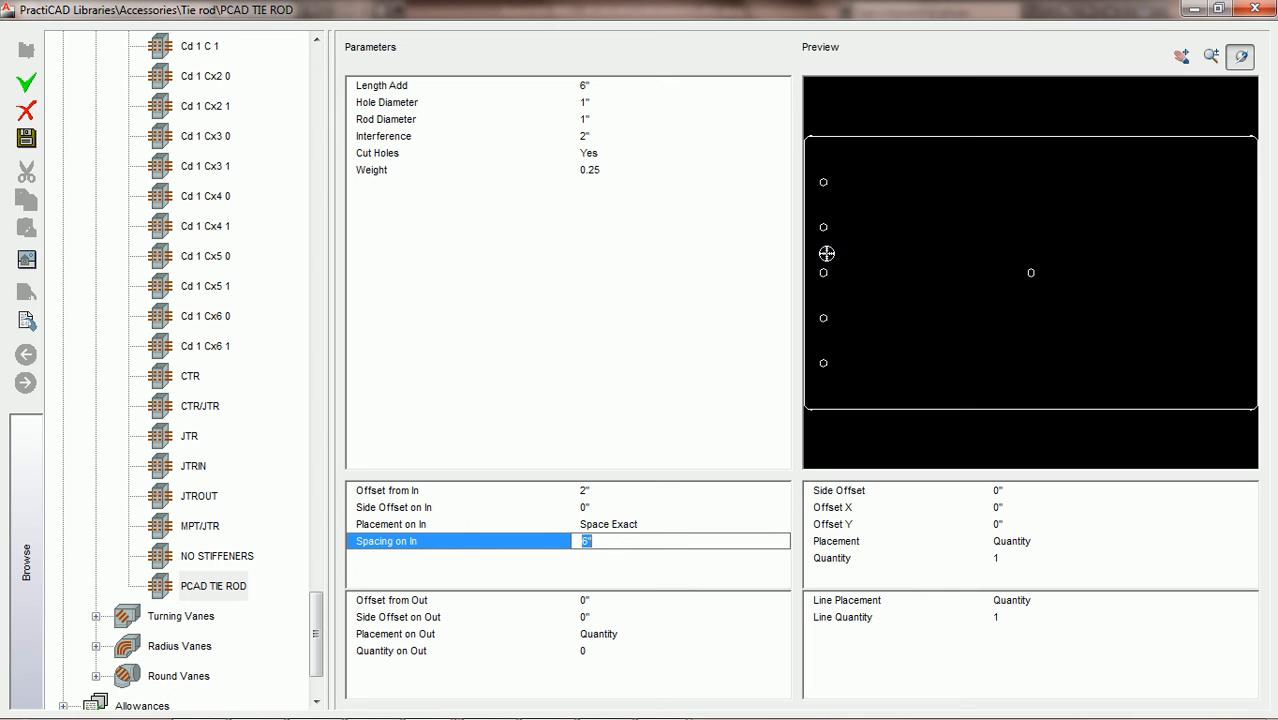
- Compare the exact-spacing option with the dimensioned examples in the drawing, and bring the library window back over it
mouse_move(590, 10)
mouse_down()
mouse_move(600, 474)
mouse_move(622, 617)
mouse_up()
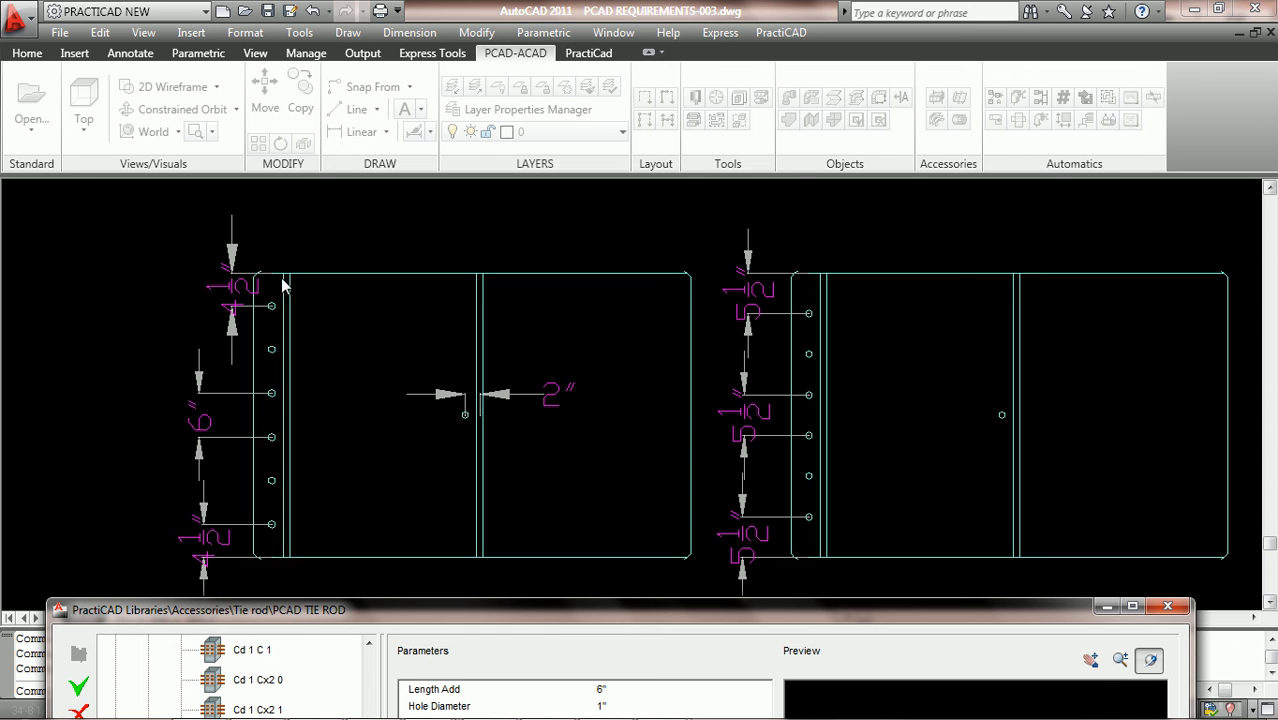
drag(626, 601, 665, 47)
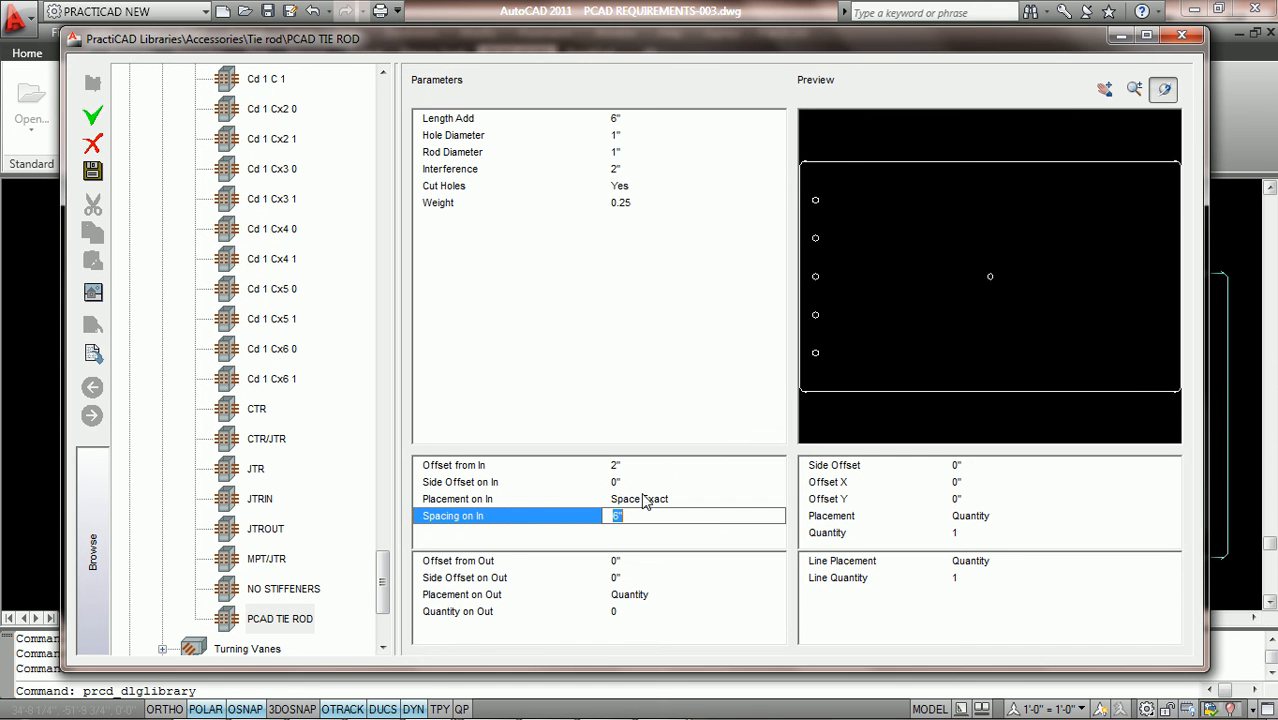